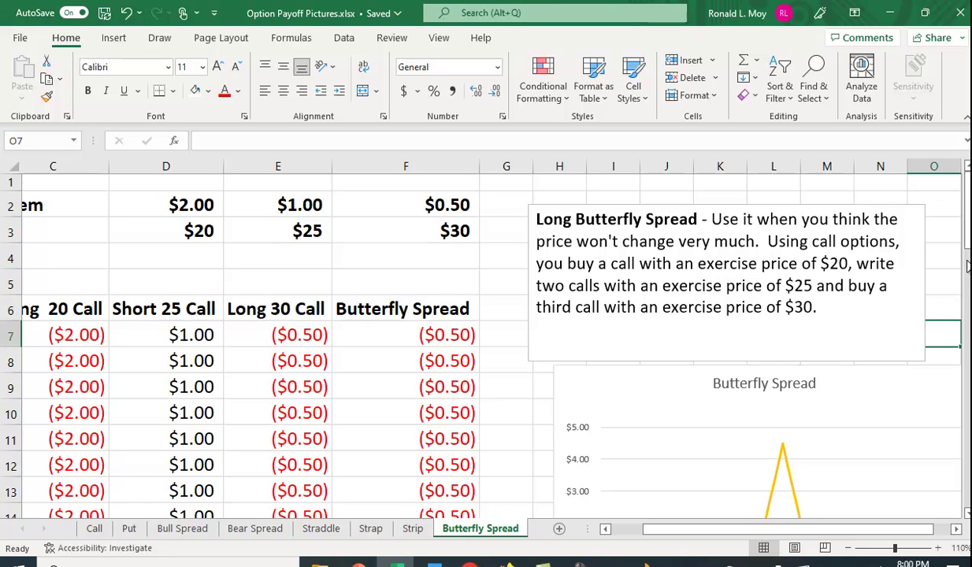
Select C7 to show the Long 20 Call formula =MAX(B7-D$3,0)-D$2, giving ($2.00)
{"action": "left_click_drag", "start_coordinate": [967, 228], "coordinate": [967, 276]}
{"action": "left_click_drag", "start_coordinate": [738, 530], "coordinate": [779, 543]}
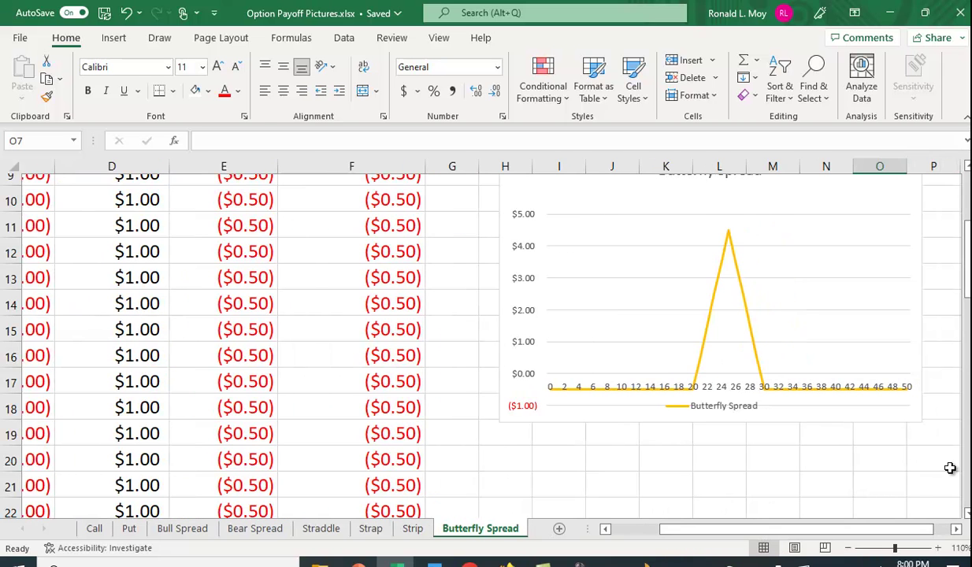
{"action": "scroll", "coordinate": [951, 466], "scroll_direction": "up", "scroll_amount": 1}
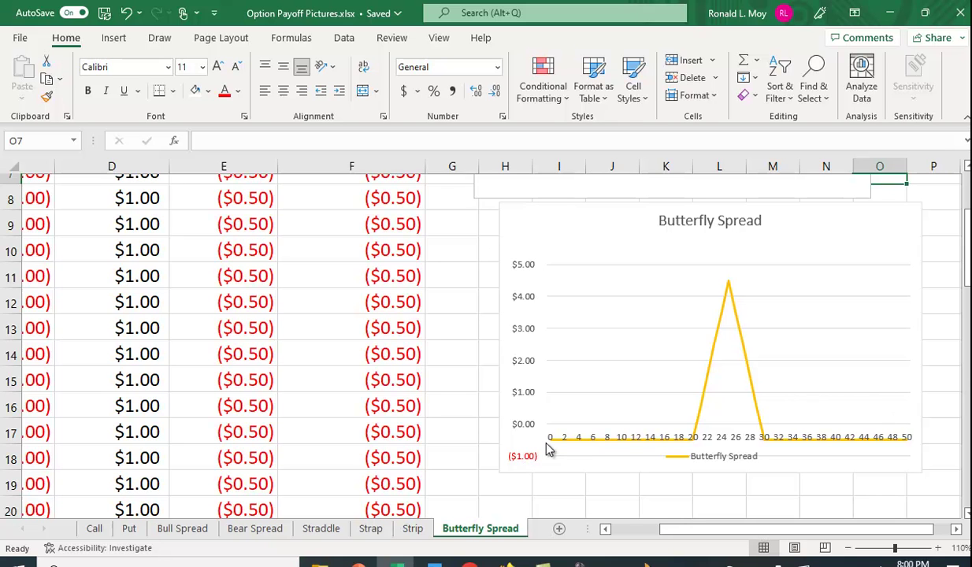
{"action": "mouse_move", "coordinate": [552, 447]}
{"action": "mouse_move", "coordinate": [727, 287]}
{"action": "left_click_drag", "start_coordinate": [706, 536], "coordinate": [622, 530]}
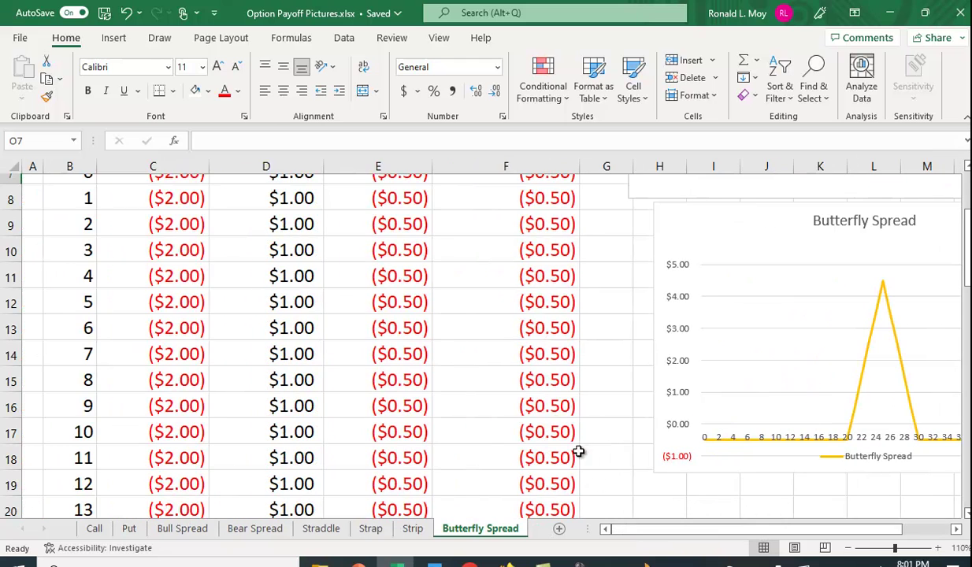
{"action": "scroll", "coordinate": [557, 423], "scroll_direction": "up", "scroll_amount": 2}
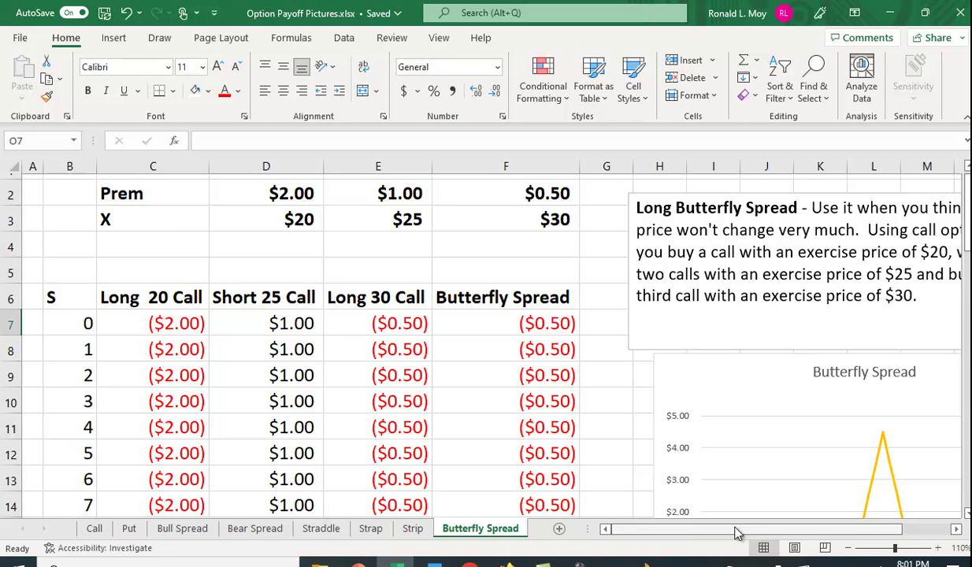
{"action": "left_click_drag", "start_coordinate": [686, 522], "coordinate": [745, 548]}
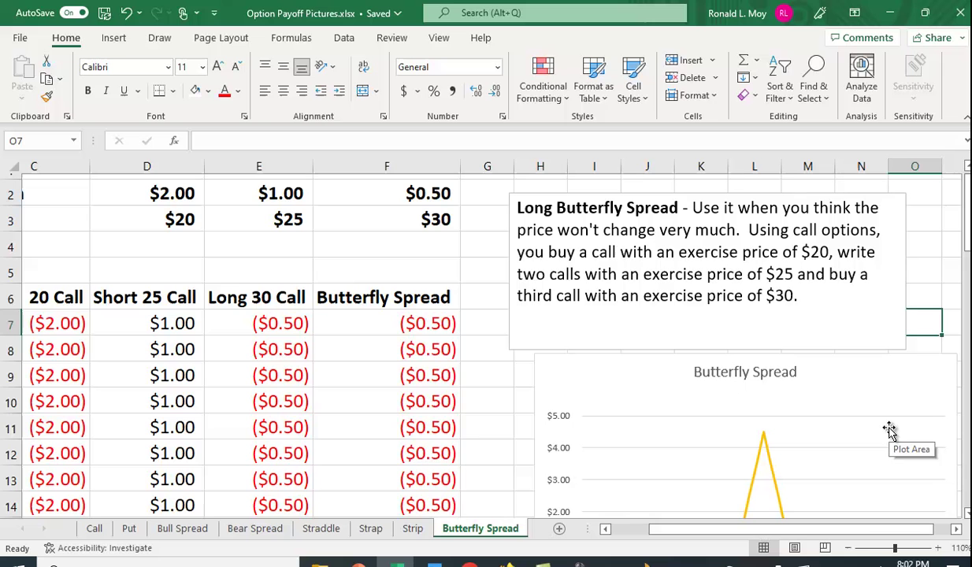
{"action": "left_click_drag", "start_coordinate": [715, 531], "coordinate": [614, 529]}
{"action": "scroll", "coordinate": [437, 437], "scroll_direction": "up", "scroll_amount": 1}
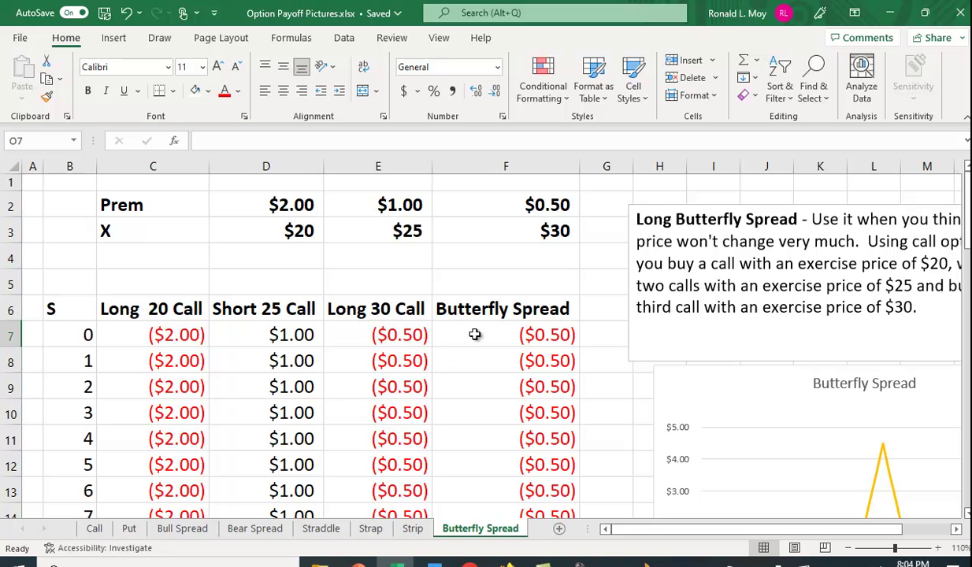
{"action": "scroll", "coordinate": [475, 334], "scroll_direction": "down", "scroll_amount": 1}
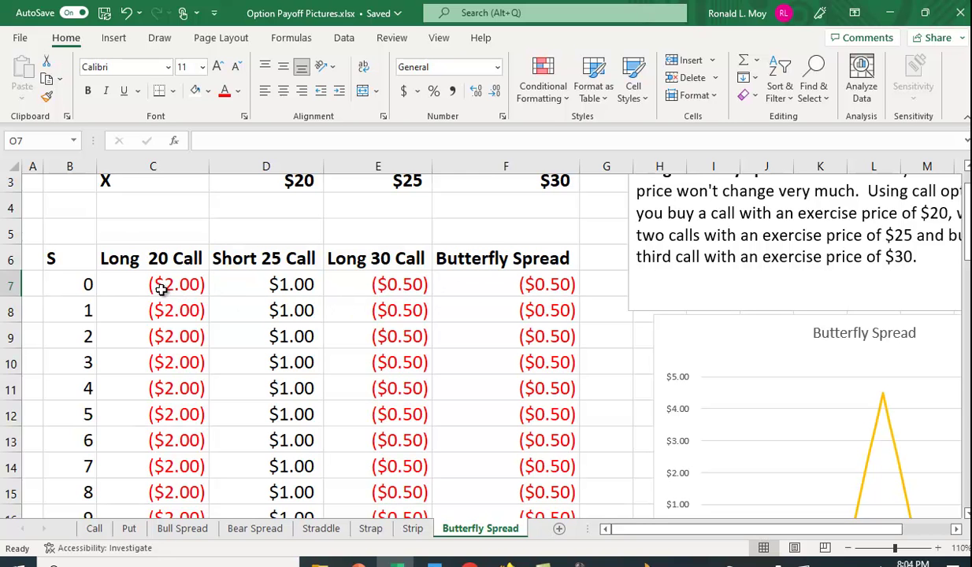
{"action": "scroll", "coordinate": [359, 344], "scroll_direction": "up", "scroll_amount": 1}
{"action": "scroll", "coordinate": [359, 344], "scroll_direction": "up", "scroll_amount": 1}
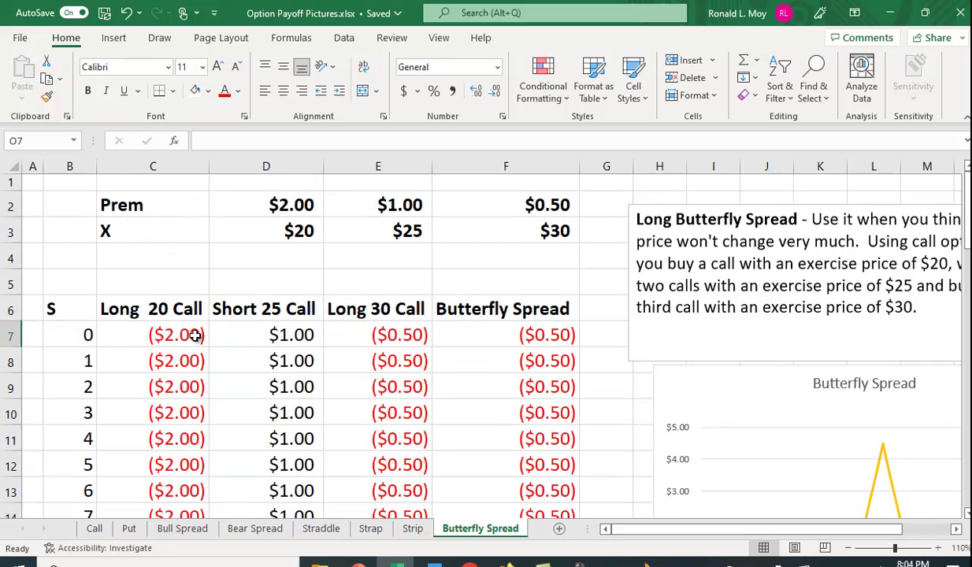
{"action": "left_click", "coordinate": [178, 337]}
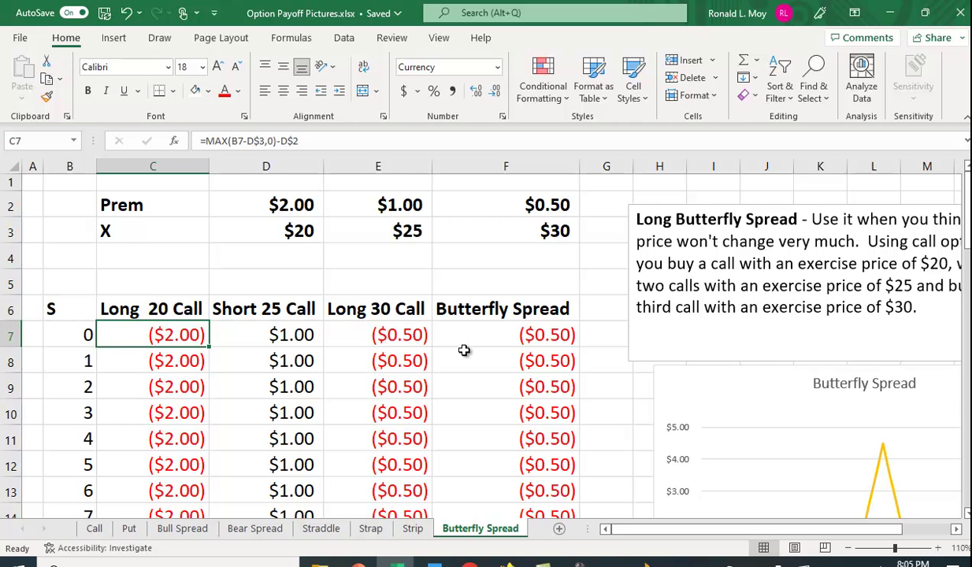
{"action": "scroll", "coordinate": [673, 426], "scroll_direction": "down", "scroll_amount": 2}
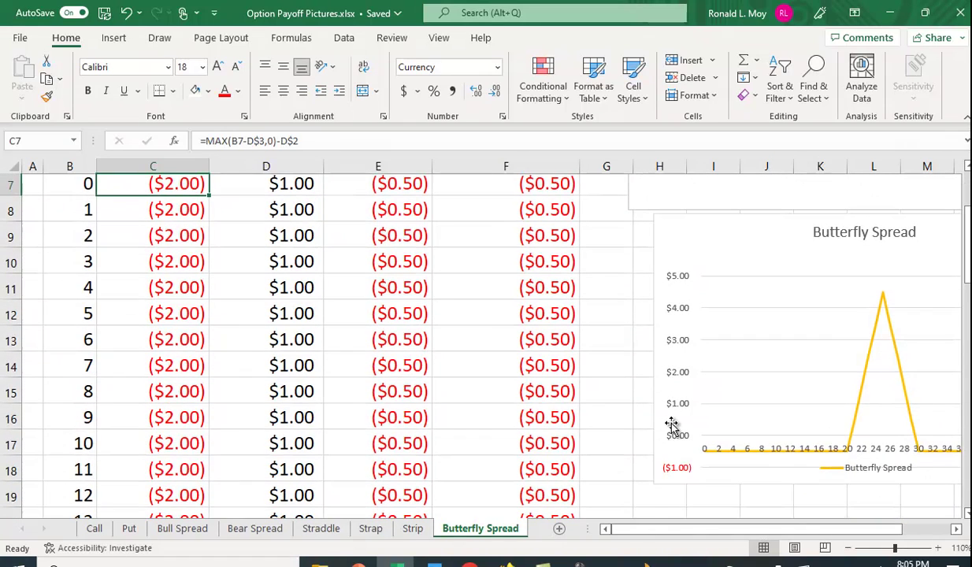
{"action": "left_click_drag", "start_coordinate": [707, 529], "coordinate": [742, 528]}
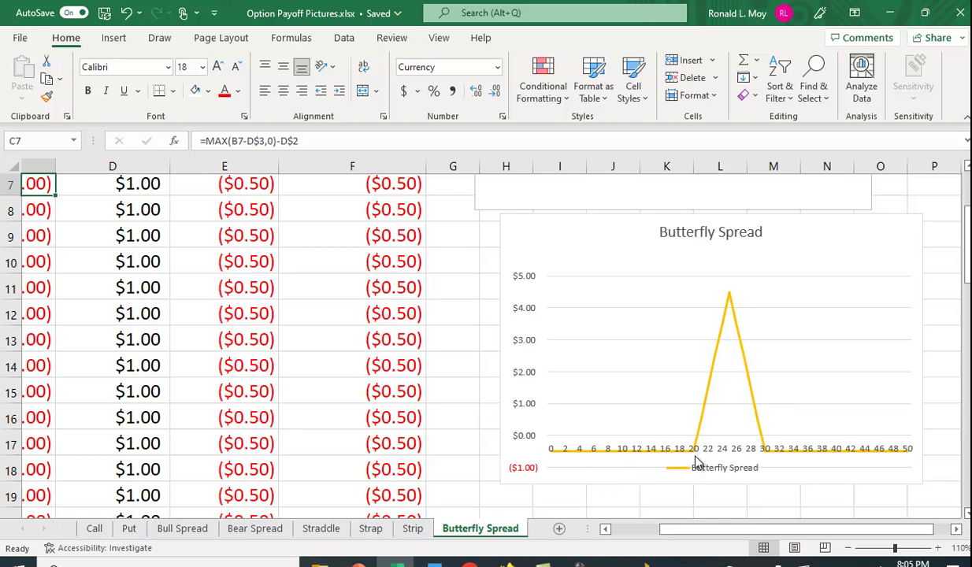
{"action": "scroll", "coordinate": [414, 401], "scroll_direction": "up", "scroll_amount": 1}
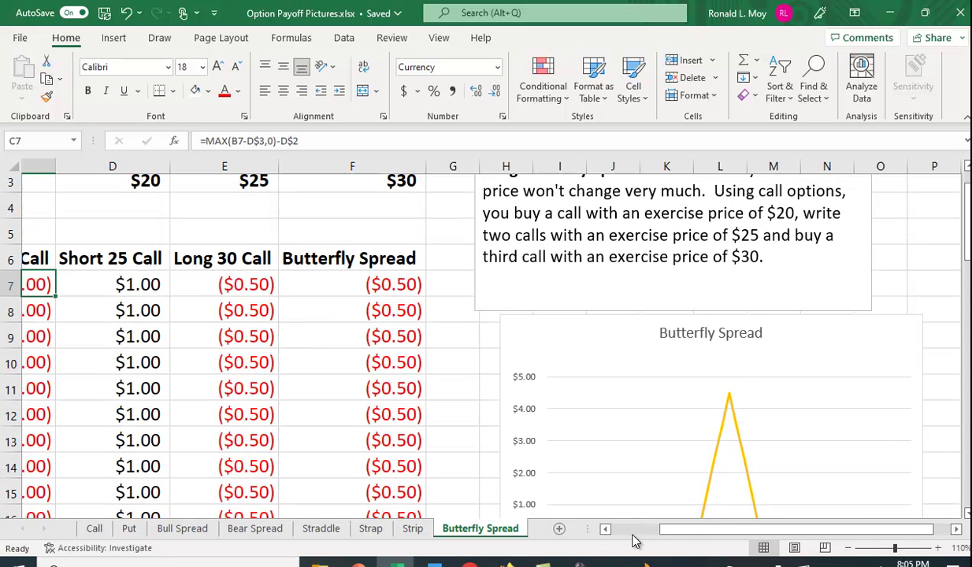
{"action": "left_click_drag", "start_coordinate": [687, 529], "coordinate": [642, 528]}
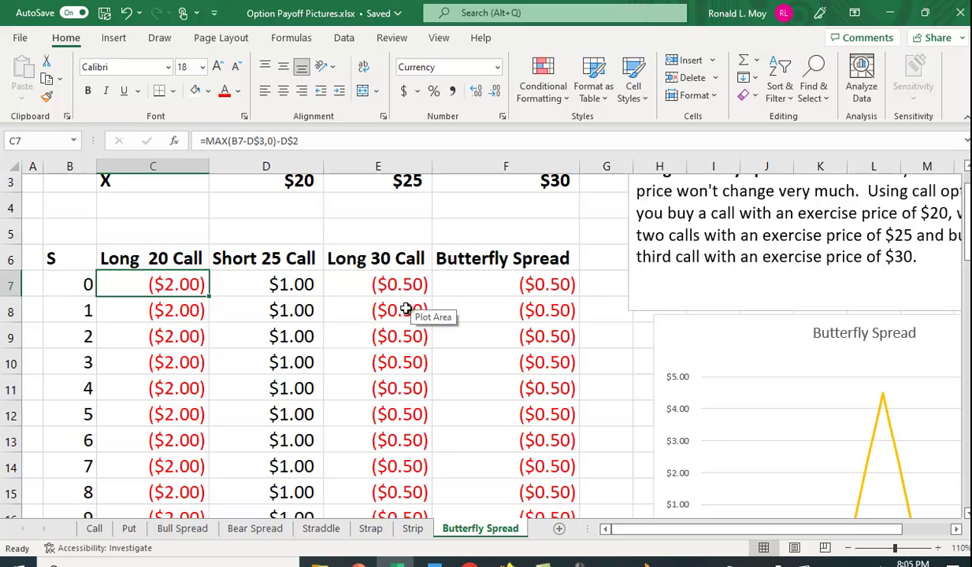
{"action": "scroll", "coordinate": [644, 386], "scroll_direction": "down", "scroll_amount": 1}
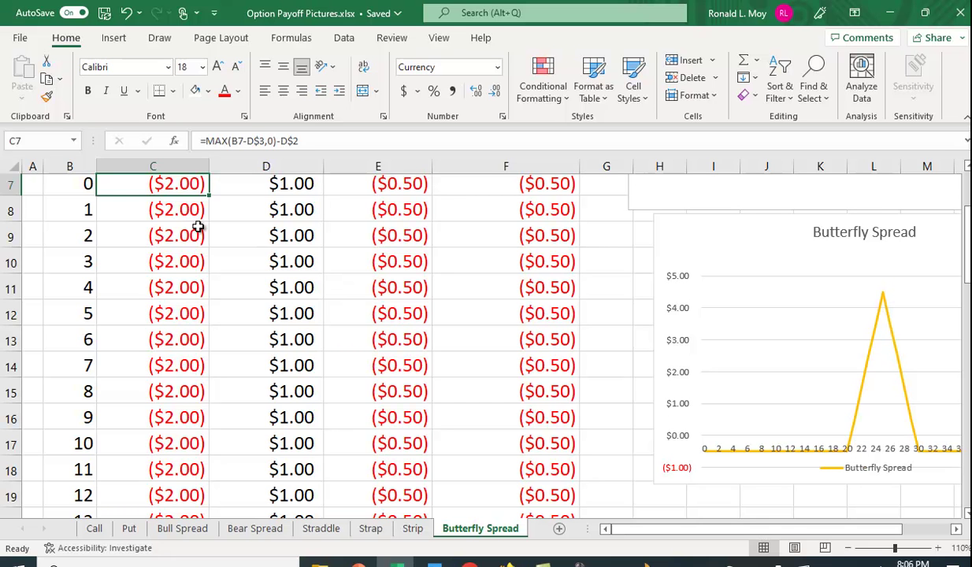
{"action": "scroll", "coordinate": [192, 283], "scroll_direction": "up", "scroll_amount": 2}
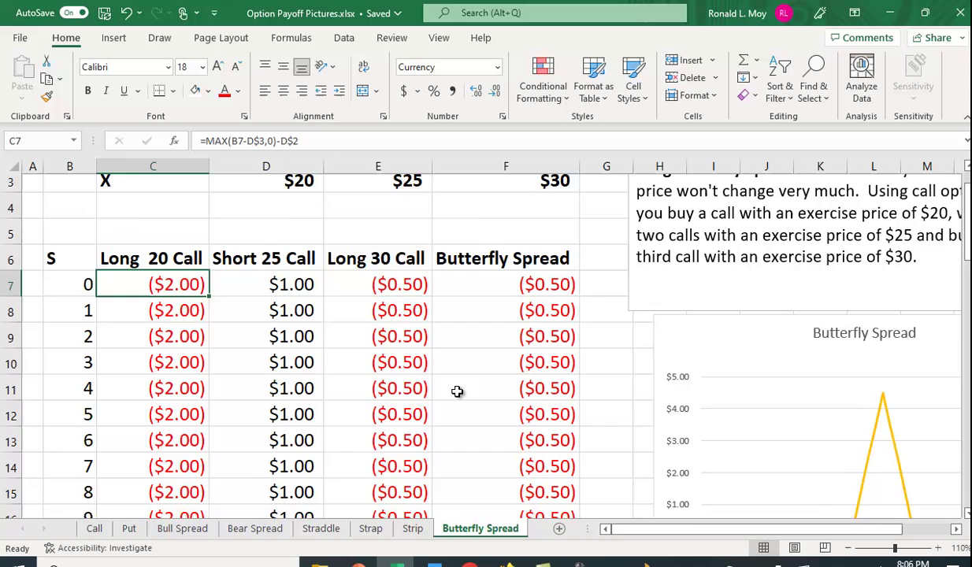
{"action": "scroll", "coordinate": [457, 391], "scroll_direction": "down", "scroll_amount": 1}
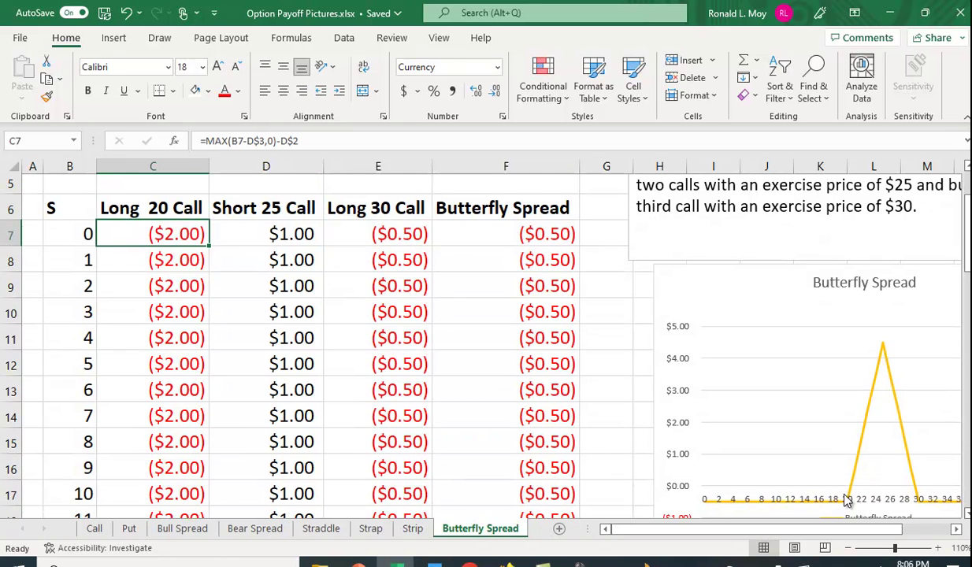
{"action": "mouse_move", "coordinate": [884, 356]}
{"action": "mouse_move", "coordinate": [896, 382]}
{"action": "left_click_drag", "start_coordinate": [849, 530], "coordinate": [917, 535]}
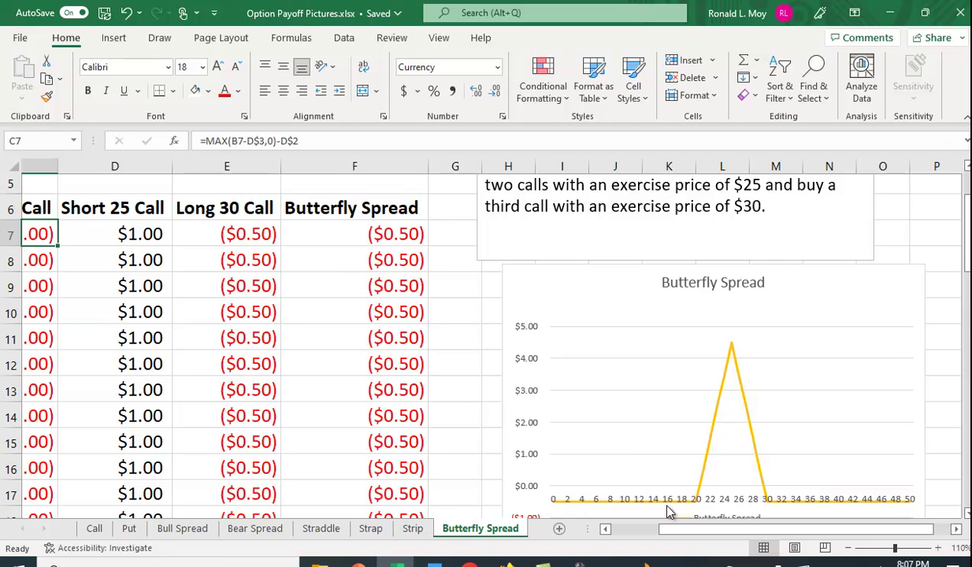
{"action": "mouse_move", "coordinate": [699, 495]}
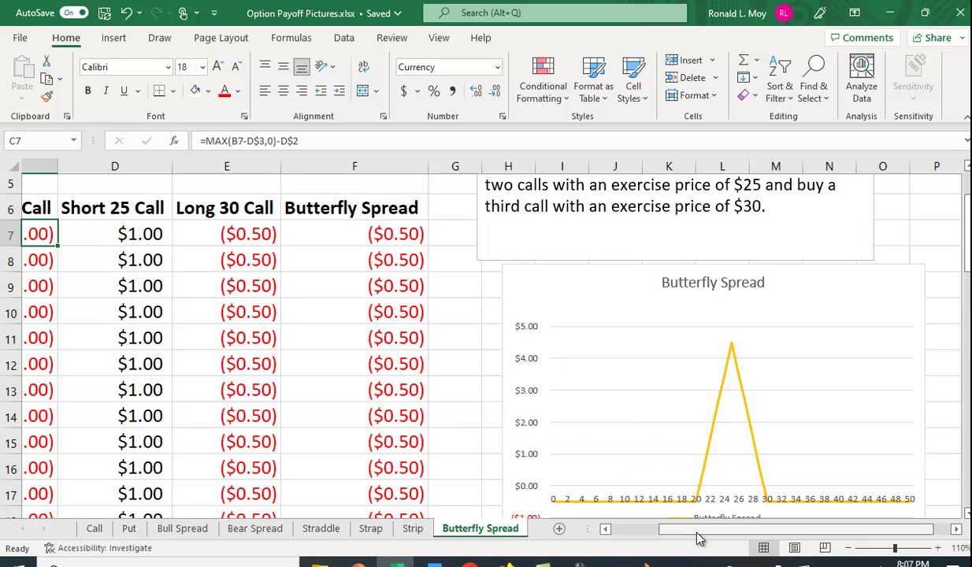
Select the payoff table B6:F38, from the S header through the Butterfly Spread column
{"action": "left_click_drag", "start_coordinate": [697, 529], "coordinate": [575, 478]}
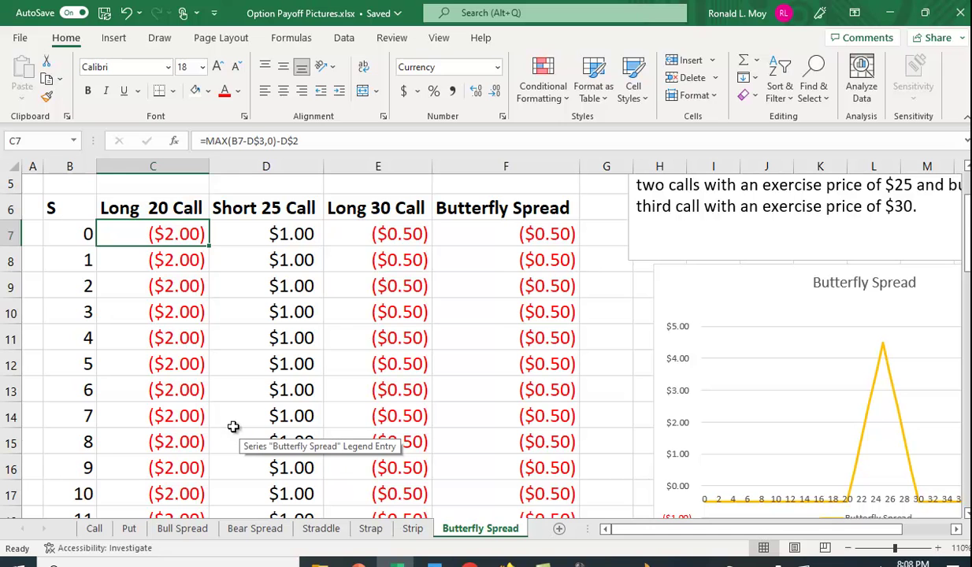
{"action": "scroll", "coordinate": [234, 386], "scroll_direction": "up", "scroll_amount": 2}
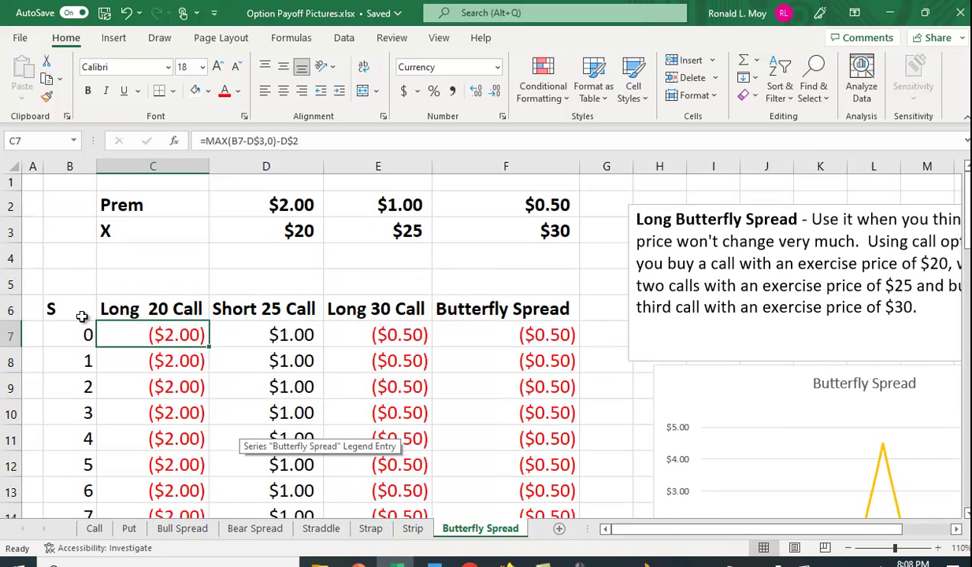
{"action": "left_click_drag", "start_coordinate": [82, 316], "coordinate": [517, 477]}
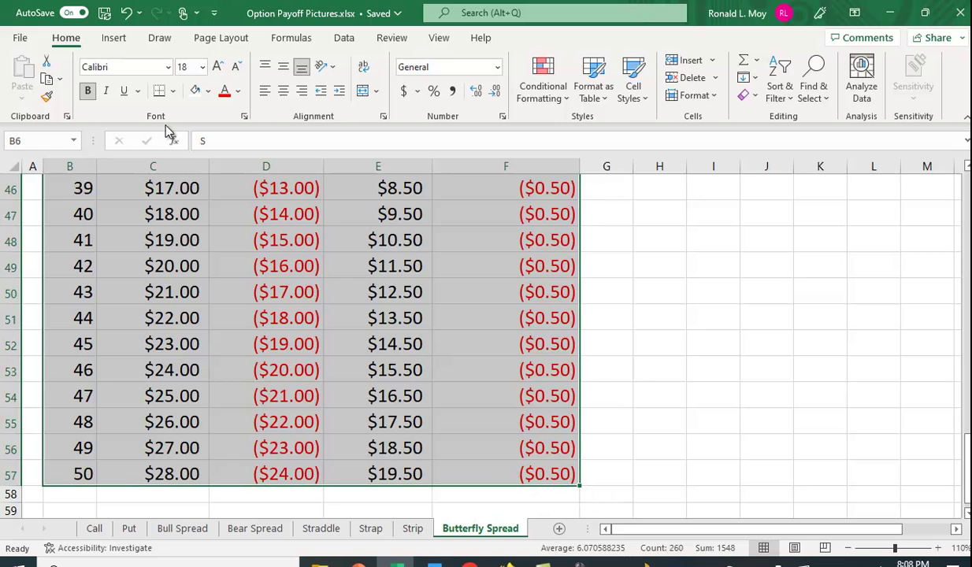
{"action": "left_click", "coordinate": [111, 38]}
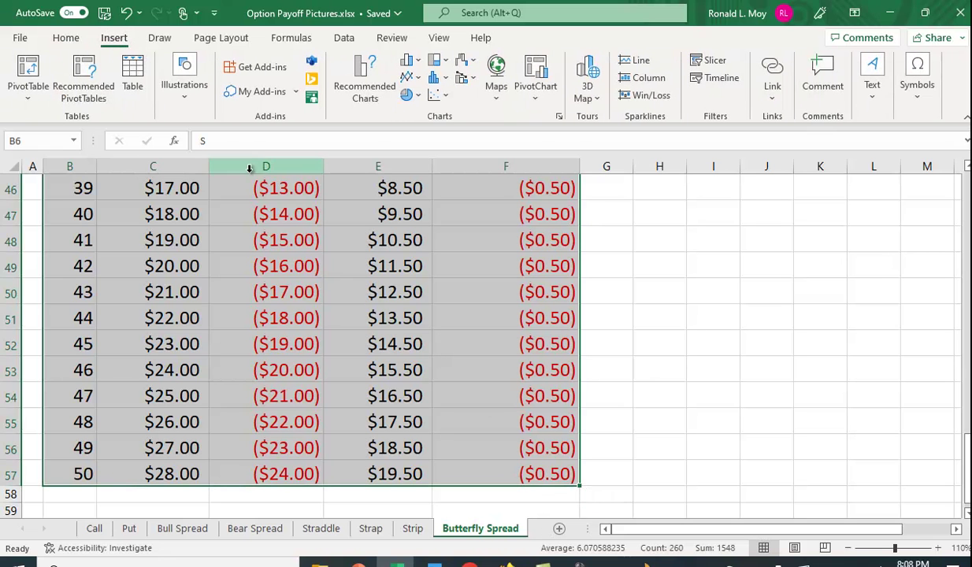
{"action": "left_click", "coordinate": [358, 73]}
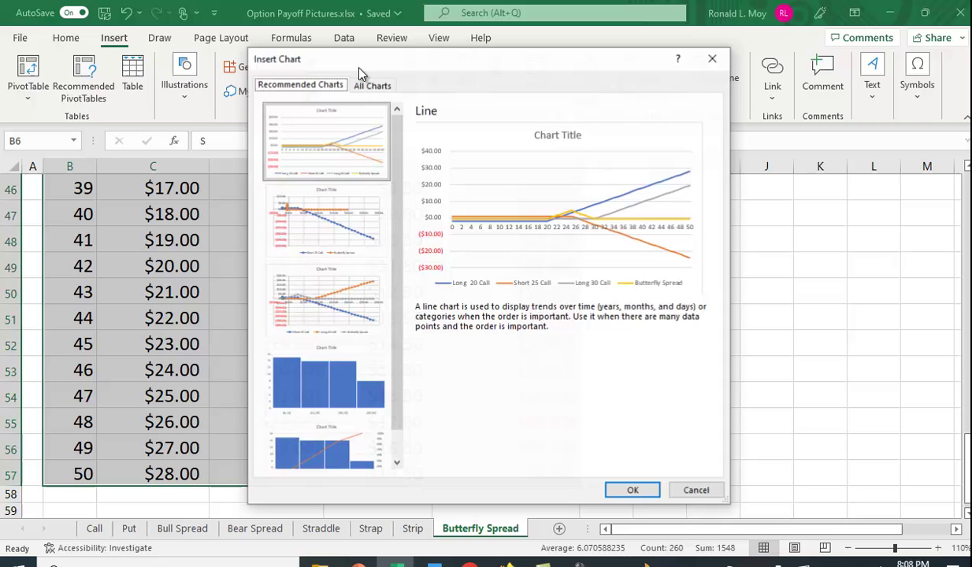
{"action": "left_click", "coordinate": [352, 461]}
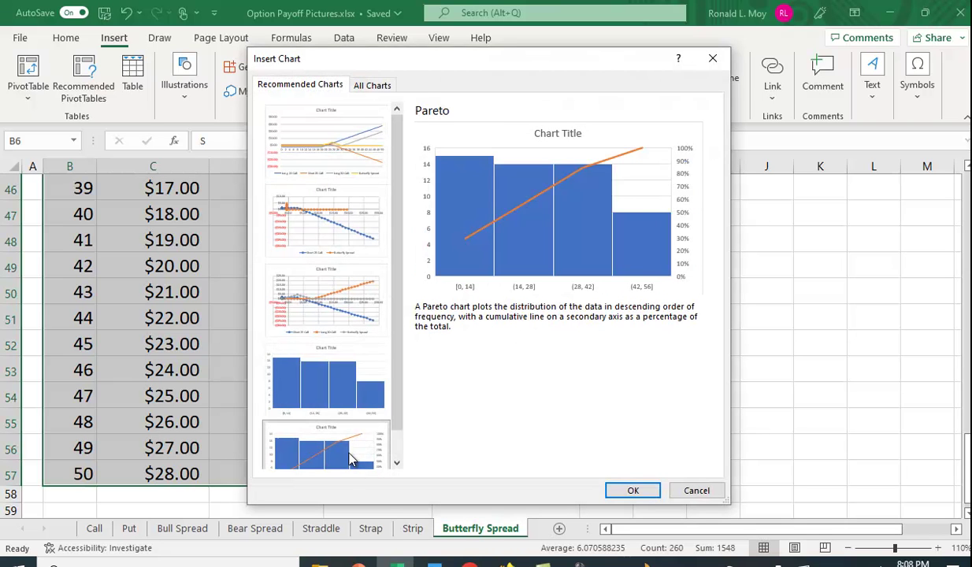
{"action": "left_click", "coordinate": [317, 386]}
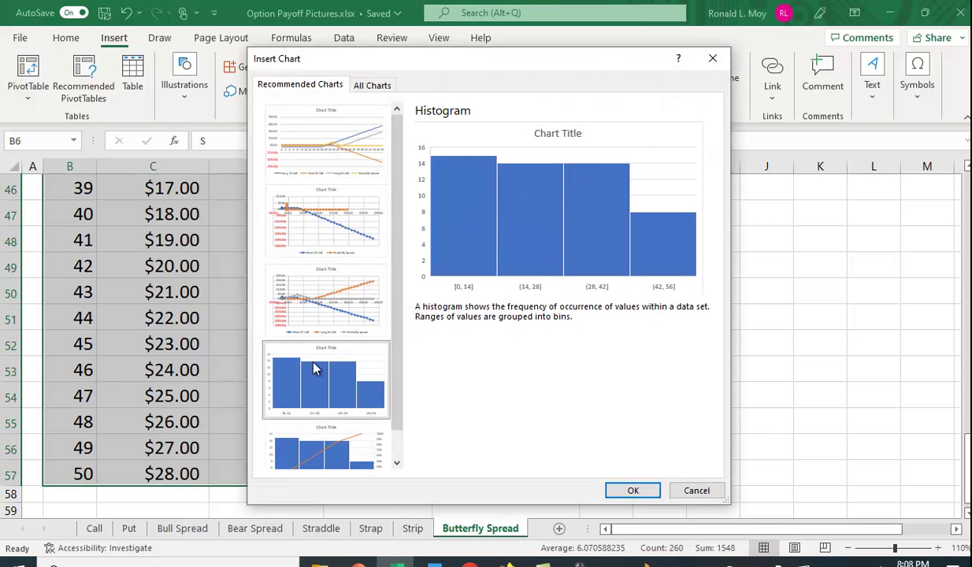
{"action": "left_click", "coordinate": [315, 299]}
{"action": "left_click", "coordinate": [328, 145]}
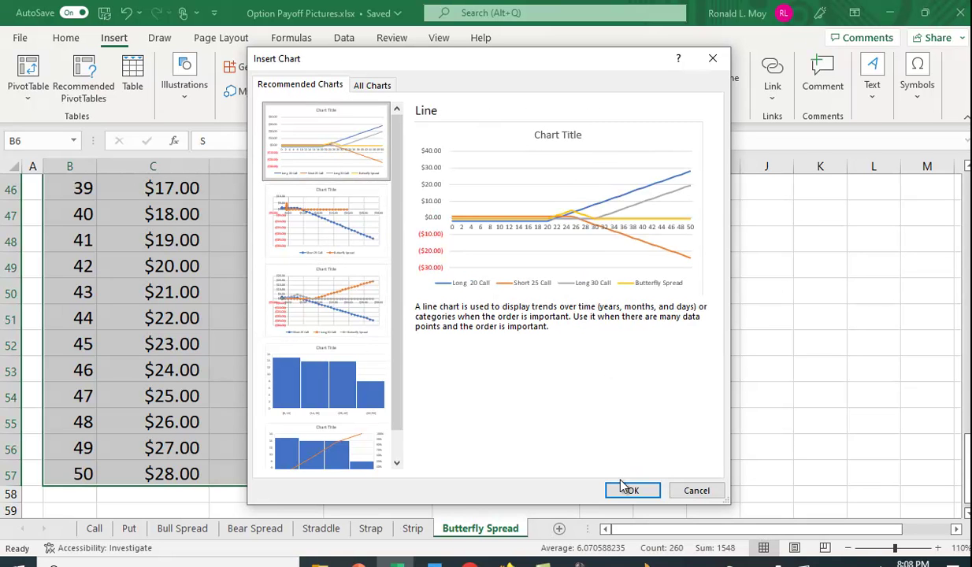
Dismiss the chart suggestions and select the existing Butterfly Spread line chart peaking near $4.50
{"action": "left_click", "coordinate": [696, 491]}
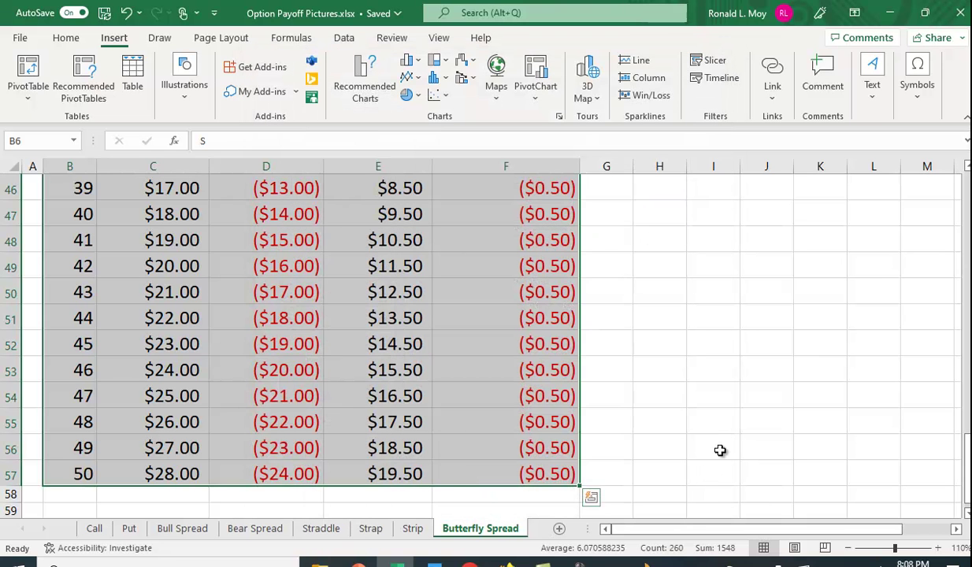
{"action": "scroll", "coordinate": [735, 420], "scroll_direction": "up", "scroll_amount": 2}
{"action": "scroll", "coordinate": [735, 421], "scroll_direction": "up", "scroll_amount": 2}
{"action": "left_click_drag", "start_coordinate": [701, 528], "coordinate": [793, 549]}
{"action": "scroll", "coordinate": [754, 427], "scroll_direction": "up", "scroll_amount": 8}
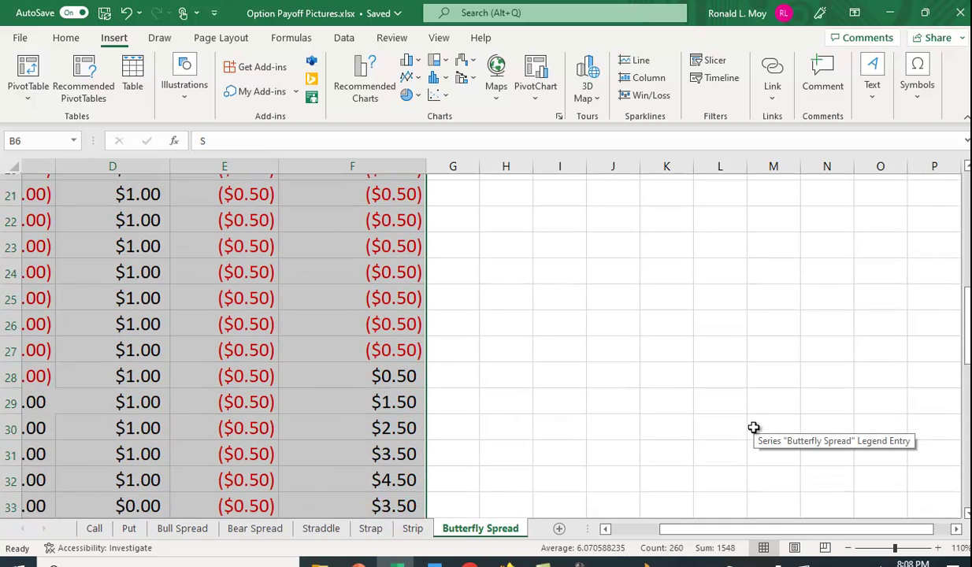
{"action": "left_click", "coordinate": [789, 293]}
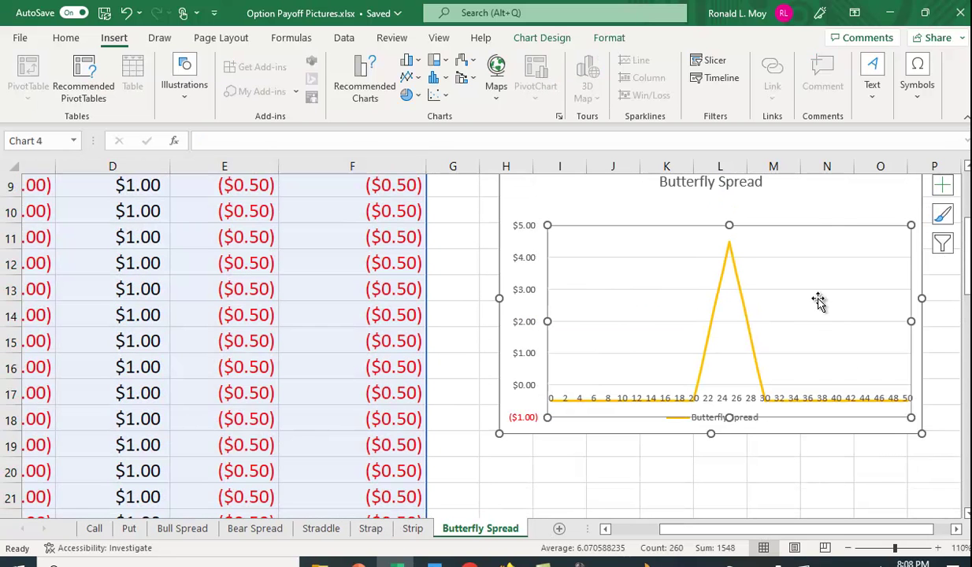
{"action": "left_click", "coordinate": [945, 245]}
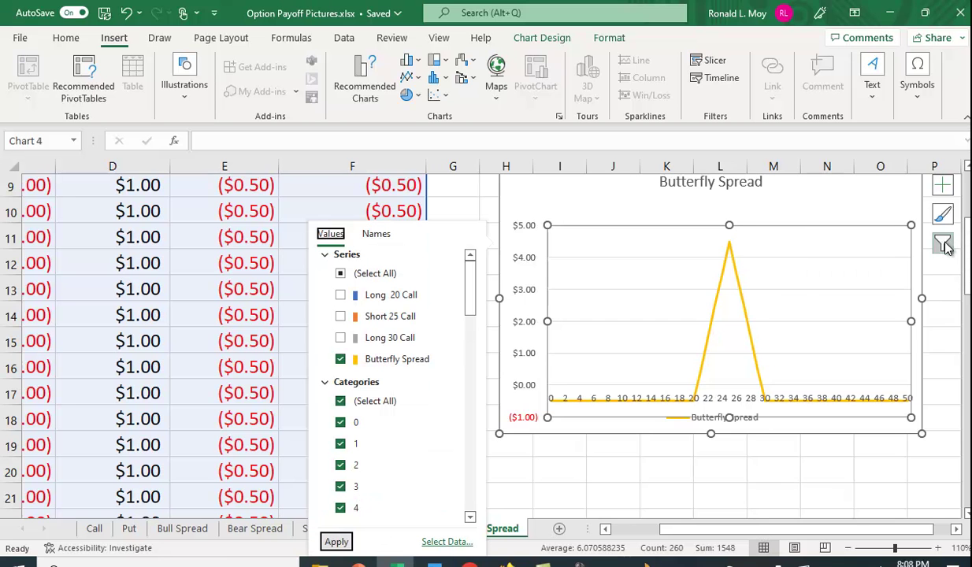
{"action": "left_click", "coordinate": [340, 359]}
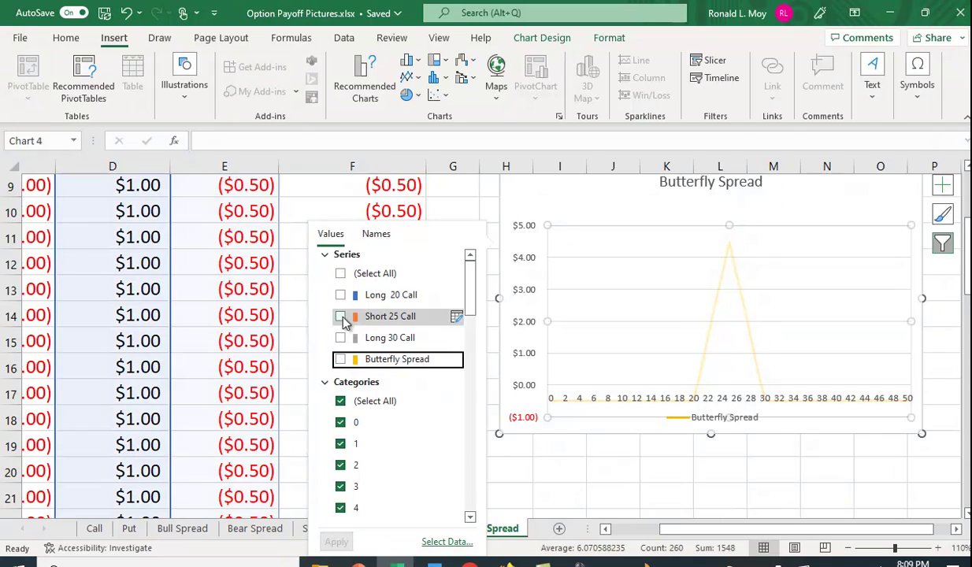
{"action": "left_click", "coordinate": [340, 296]}
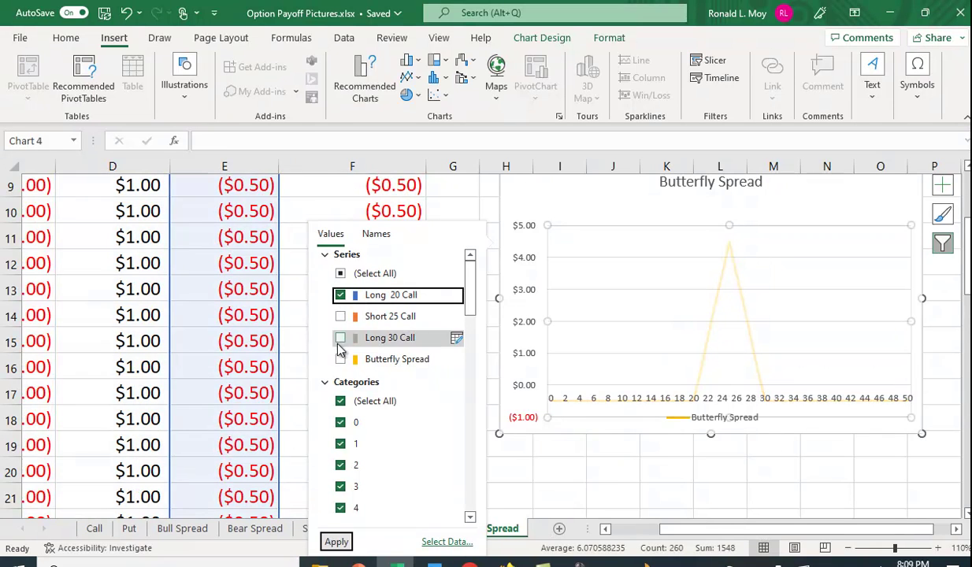
{"action": "left_click", "coordinate": [336, 541]}
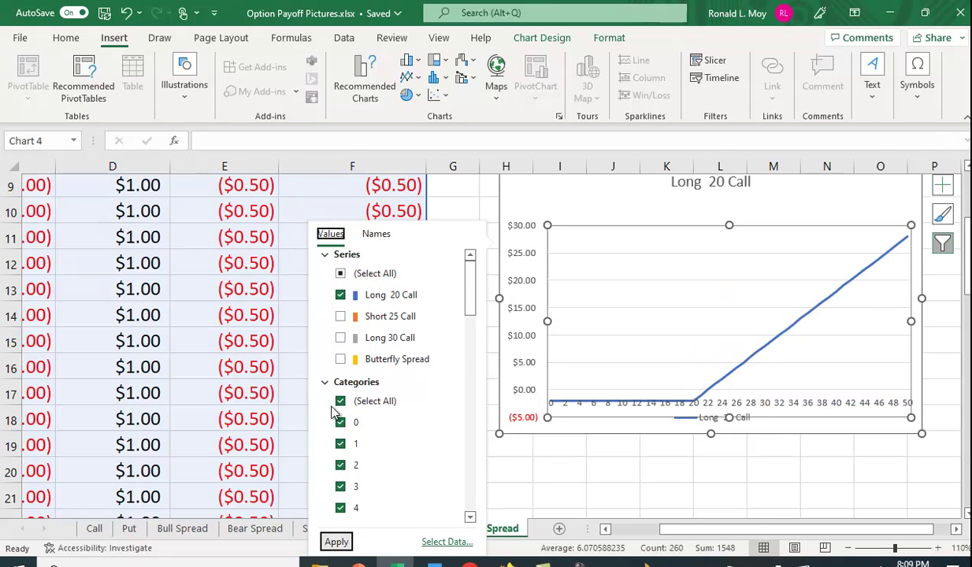
{"action": "left_click", "coordinate": [340, 316]}
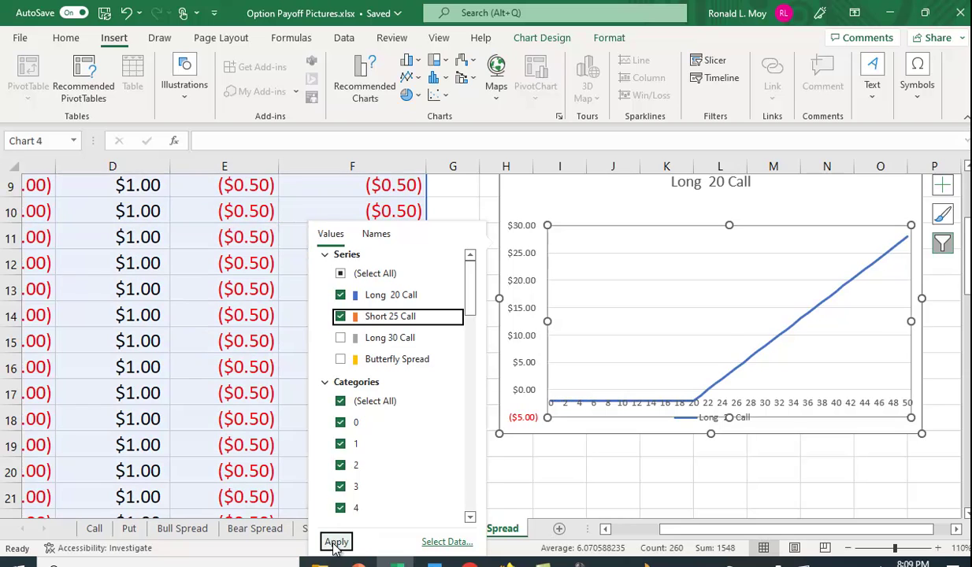
{"action": "left_click", "coordinate": [337, 542]}
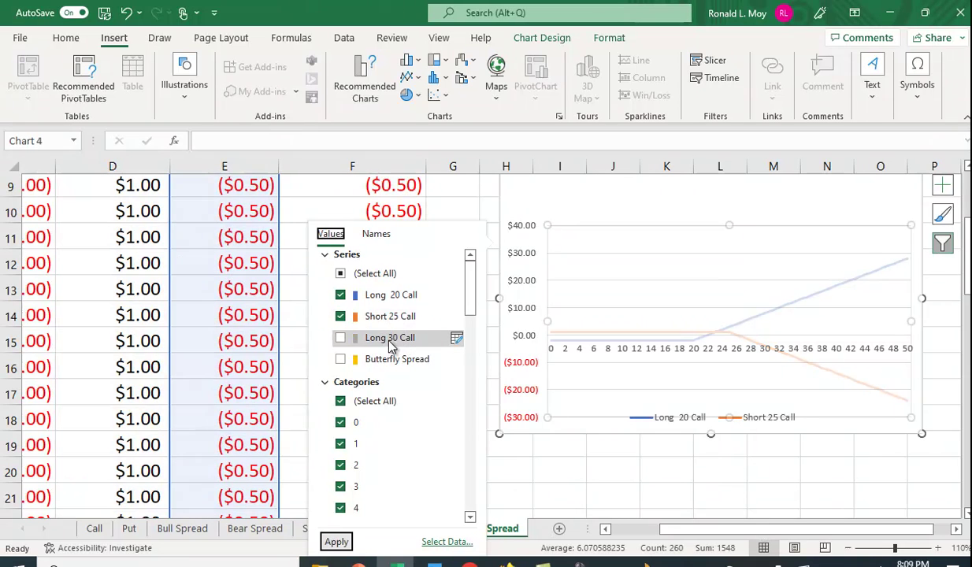
{"action": "left_click", "coordinate": [340, 315]}
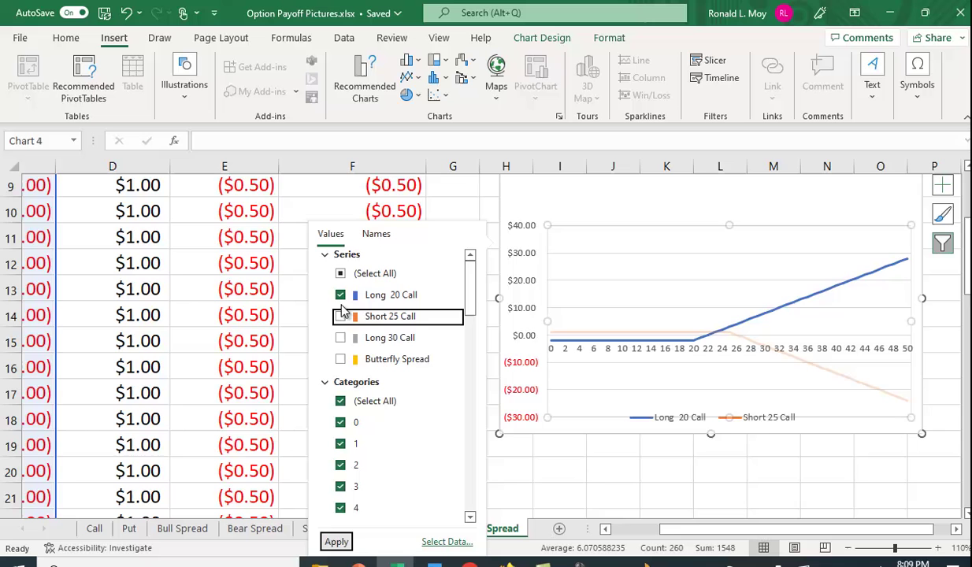
{"action": "left_click", "coordinate": [340, 294]}
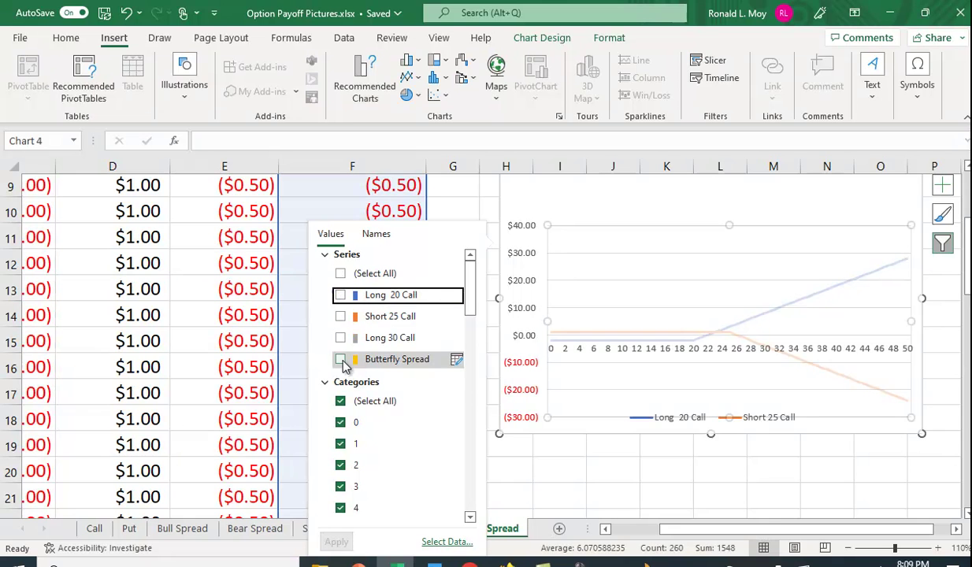
{"action": "left_click", "coordinate": [340, 359]}
{"action": "left_click", "coordinate": [344, 539]}
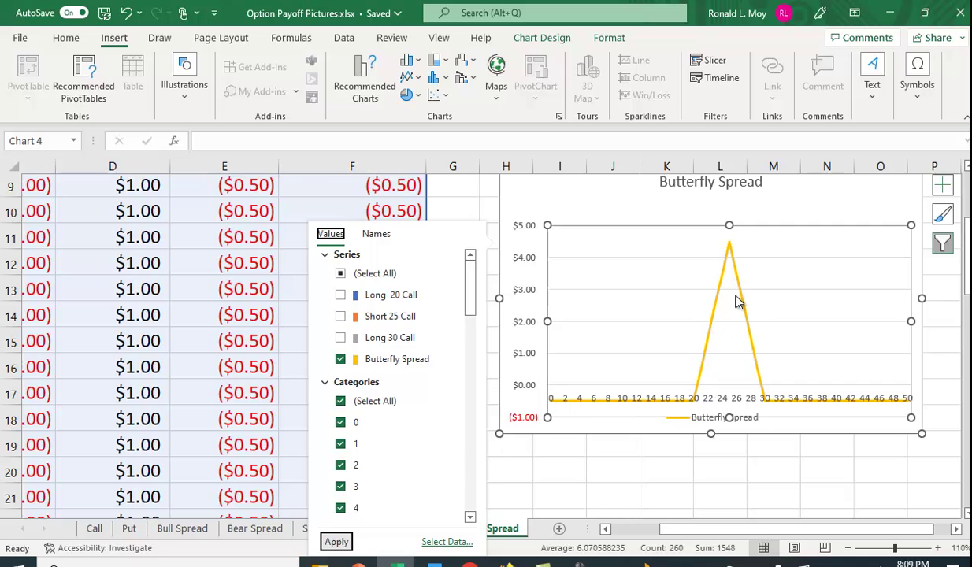
Deselect the chart and bring columns A–M and the table headers back into view
{"action": "left_click", "coordinate": [947, 376]}
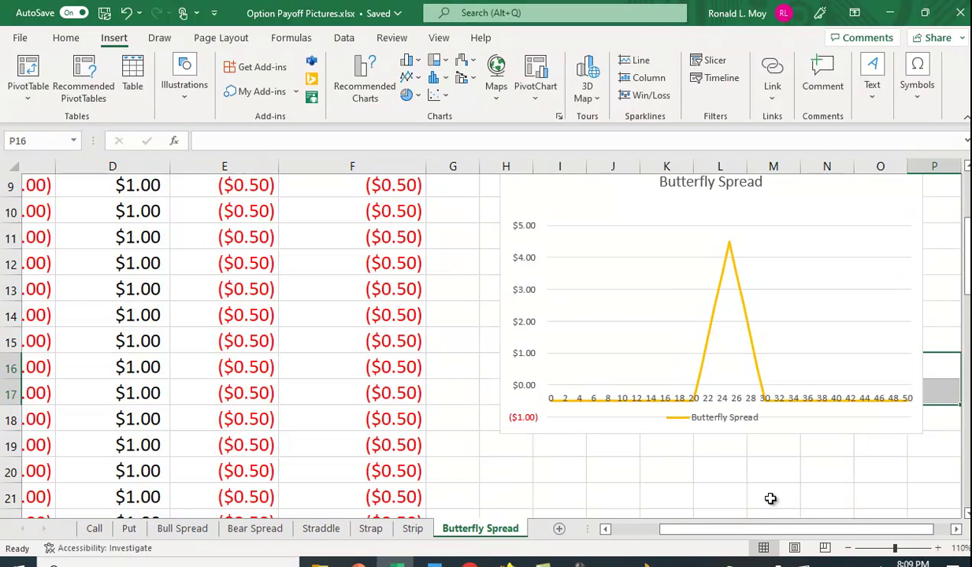
{"action": "scroll", "coordinate": [752, 497], "scroll_direction": "up", "scroll_amount": 1}
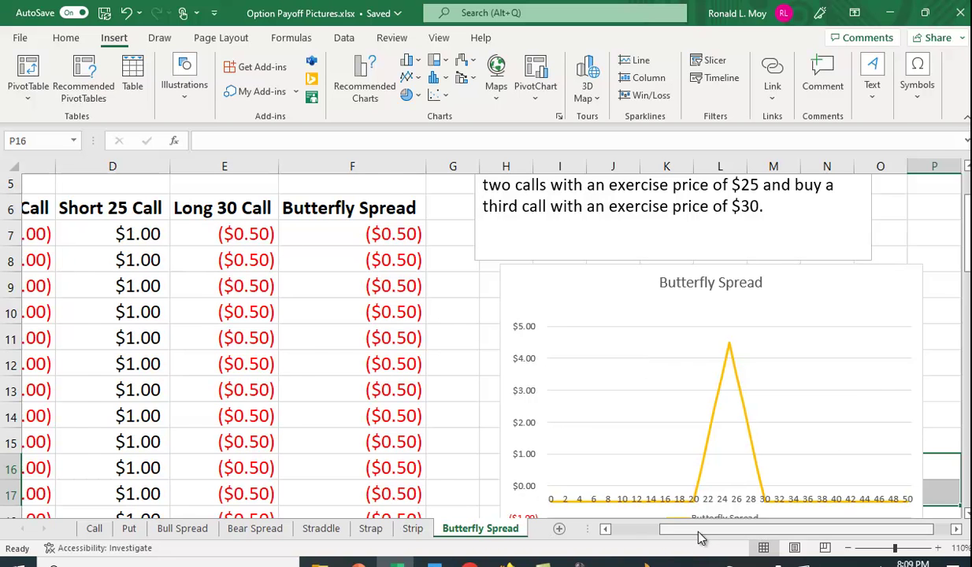
{"action": "left_click_drag", "start_coordinate": [679, 526], "coordinate": [630, 527]}
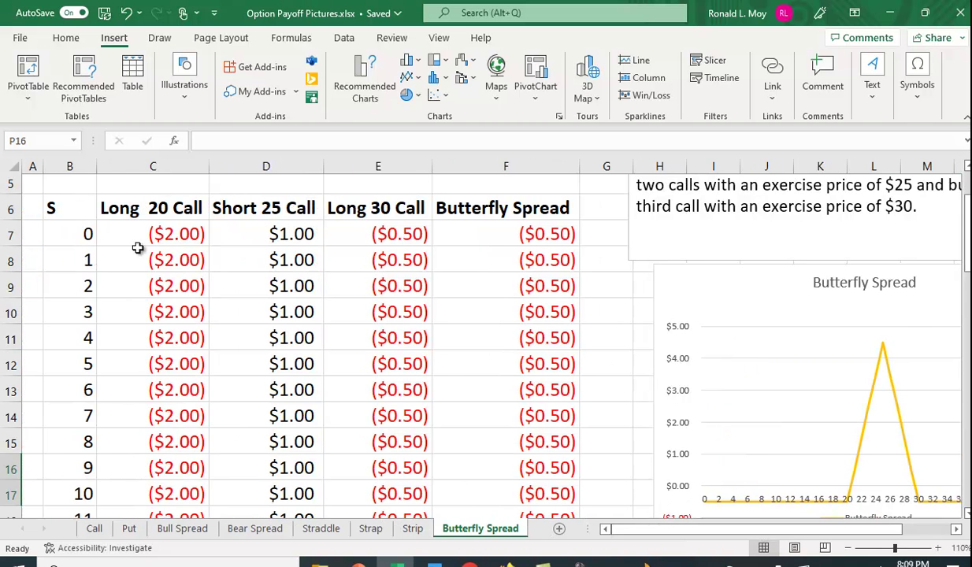